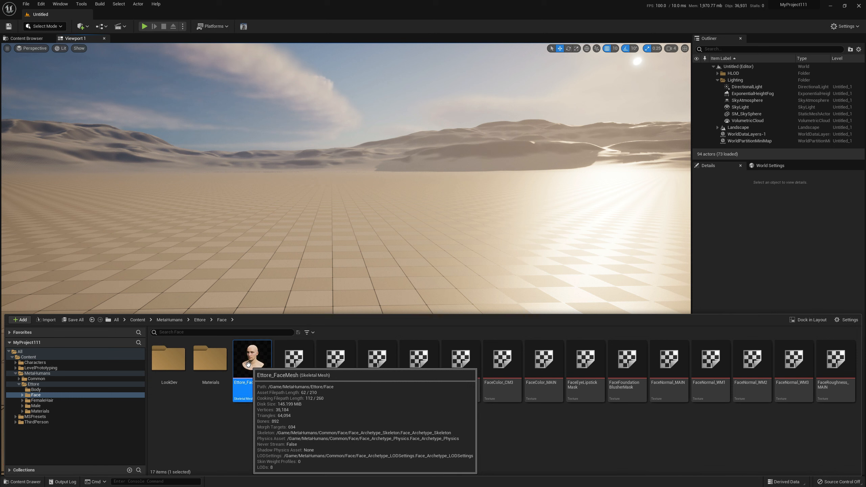
Export the Ettore_FaceMesh skeletal mesh as an FBX file into the MetaTut folder on the Desktop with default export options
{"action": "right_click", "coordinate": [248, 364]}
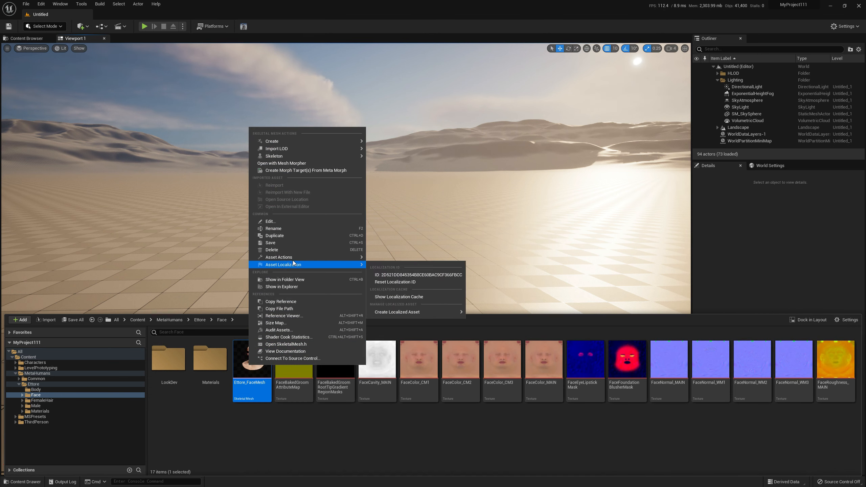
{"action": "mouse_move", "coordinate": [293, 257]}
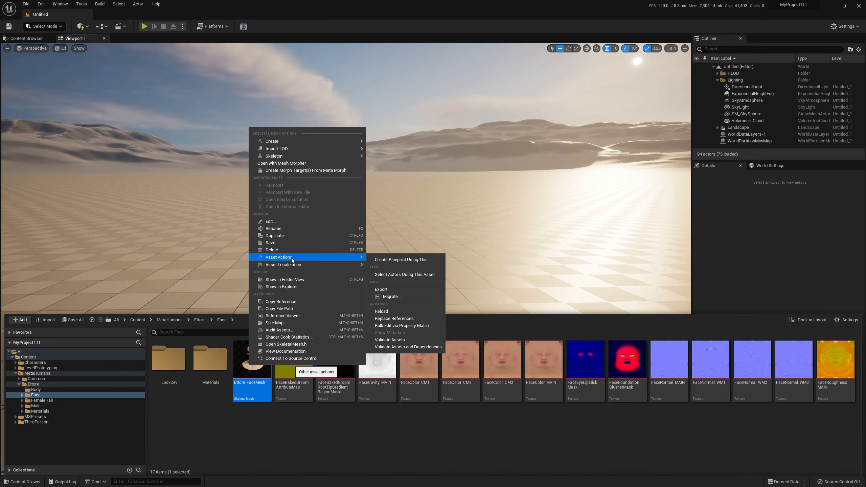
{"action": "left_click", "coordinate": [385, 290]}
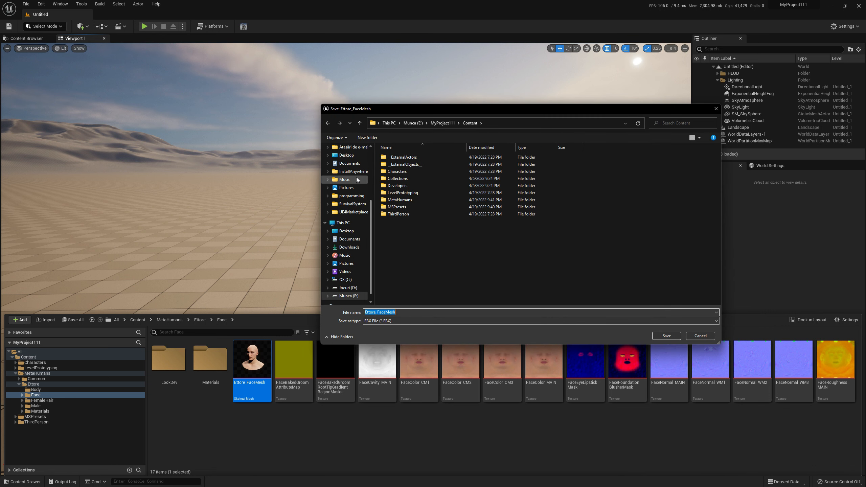
{"action": "scroll", "coordinate": [360, 191], "scroll_direction": "up", "scroll_amount": 4}
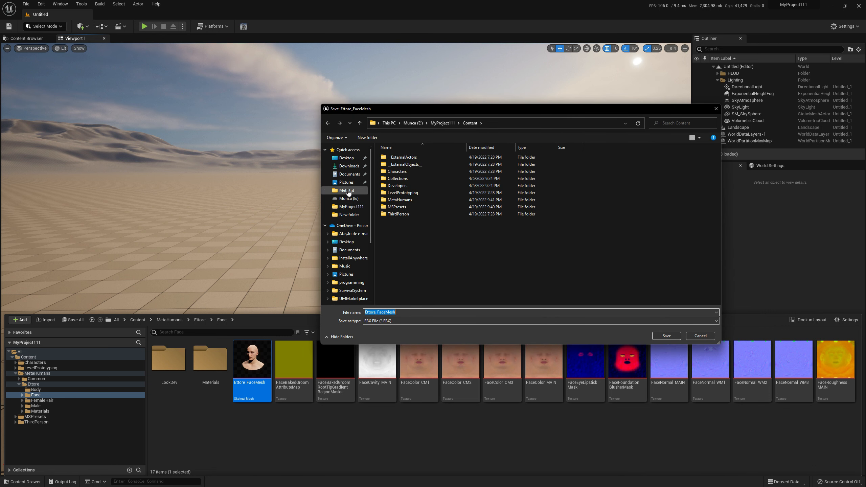
{"action": "left_click", "coordinate": [360, 190]}
{"action": "left_click_drag", "start_coordinate": [427, 113], "coordinate": [353, 147]}
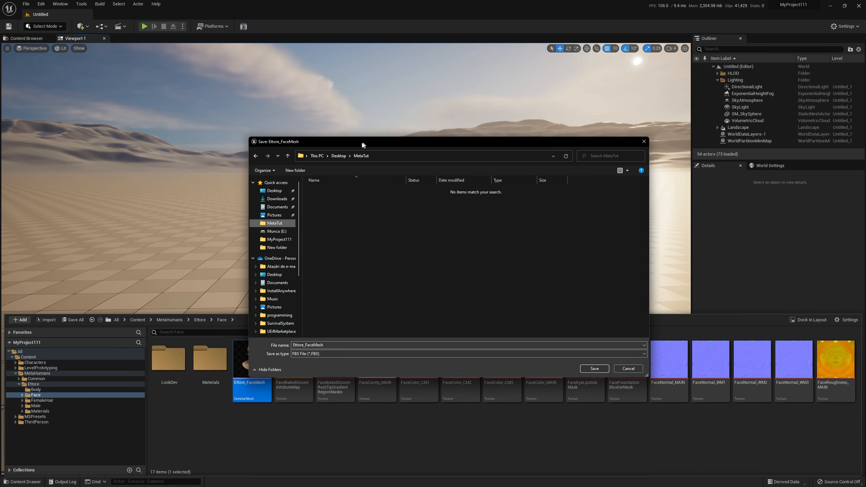
{"action": "left_click", "coordinate": [589, 370]}
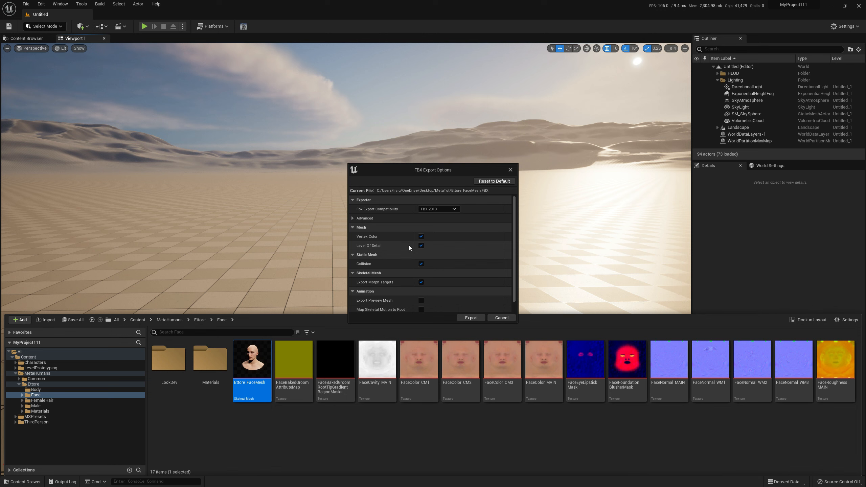
{"action": "left_click", "coordinate": [471, 317]}
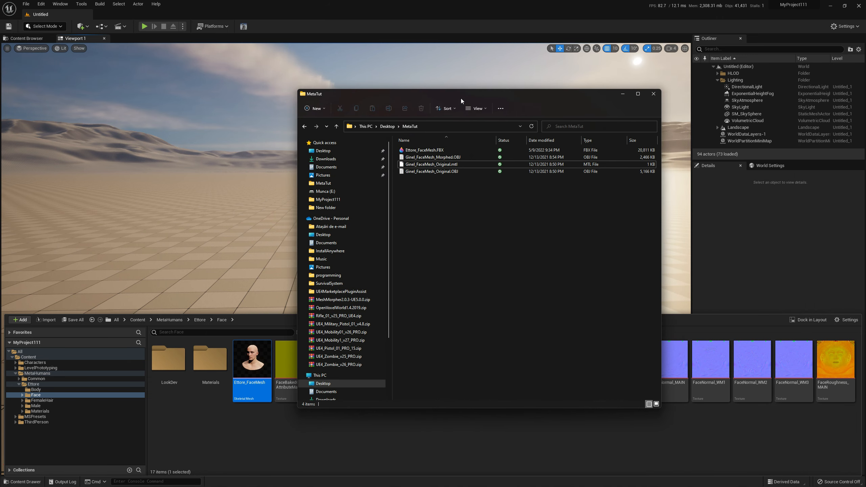
Duplicate Ettore_FaceMesh.FBX inside the MetaTut folder
{"action": "left_click", "coordinate": [448, 151]}
{"action": "key", "text": "ctrl+c"}
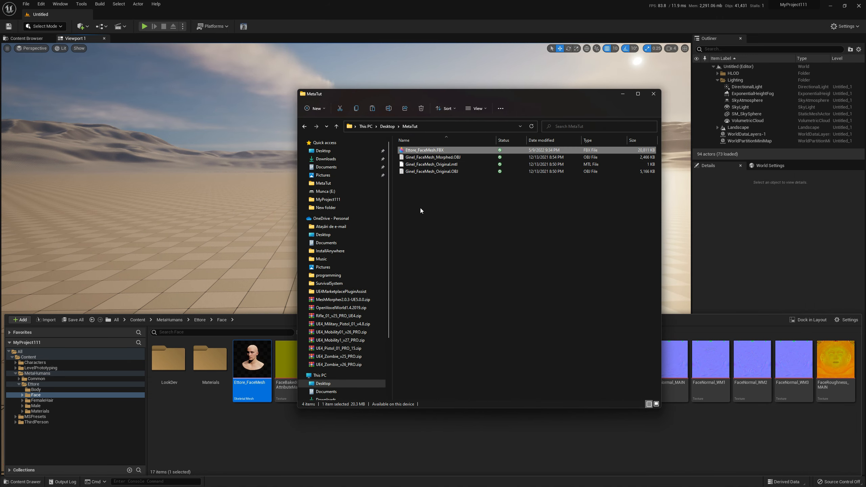
{"action": "key", "text": "ctrl+v"}
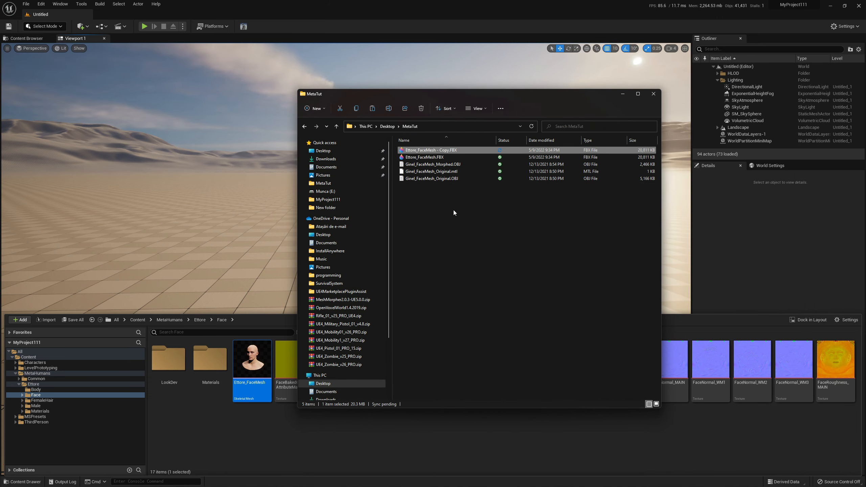
{"action": "left_click", "coordinate": [453, 210]}
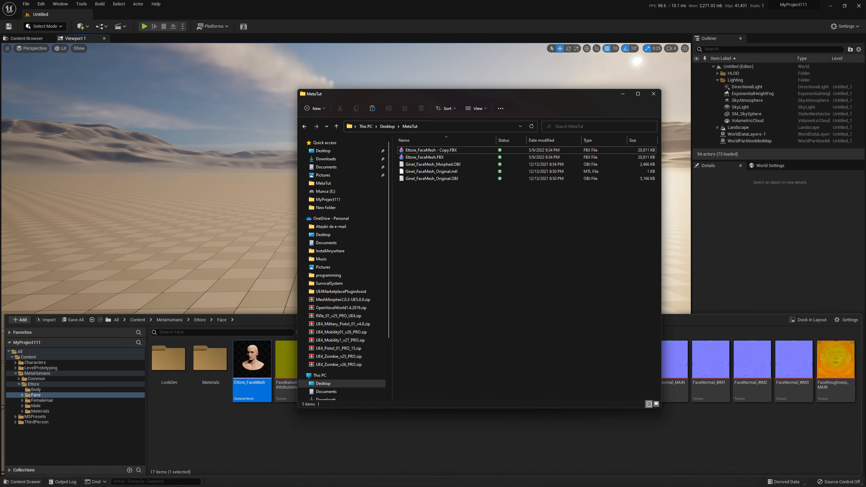
Switch to Blender and import Ettore_FaceMesh - Copy.FBX from the Desktop MetaTut folder as FBX
{"action": "left_click", "coordinate": [530, 480]}
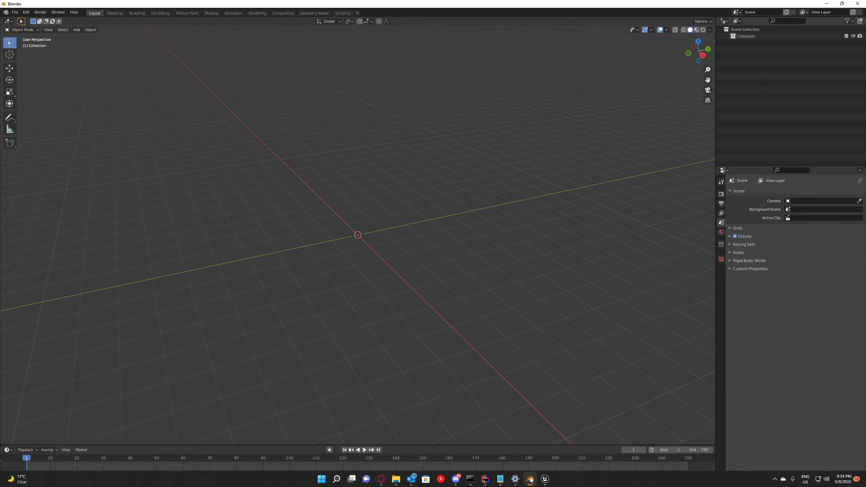
{"action": "left_click", "coordinate": [15, 13]}
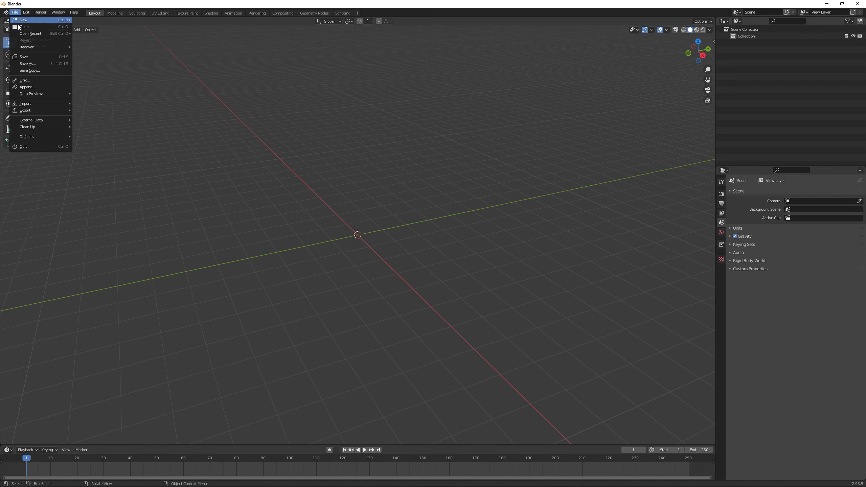
{"action": "mouse_move", "coordinate": [61, 96]}
{"action": "left_click", "coordinate": [14, 12]}
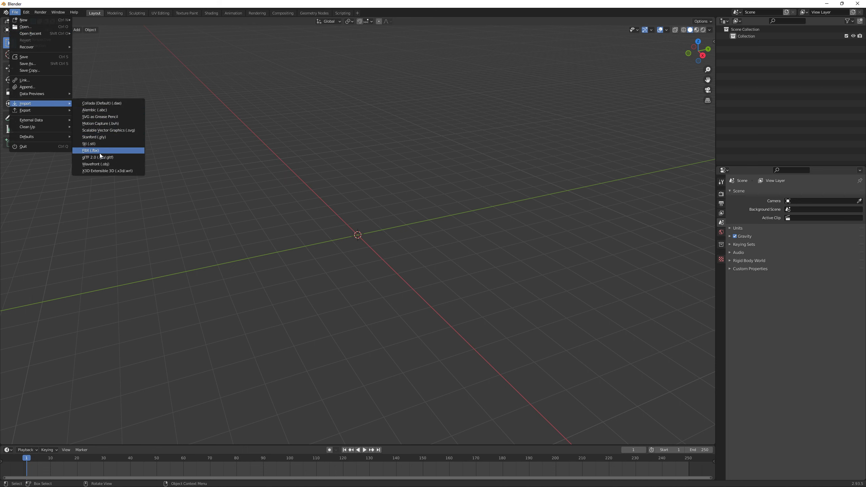
{"action": "left_click", "coordinate": [97, 152]}
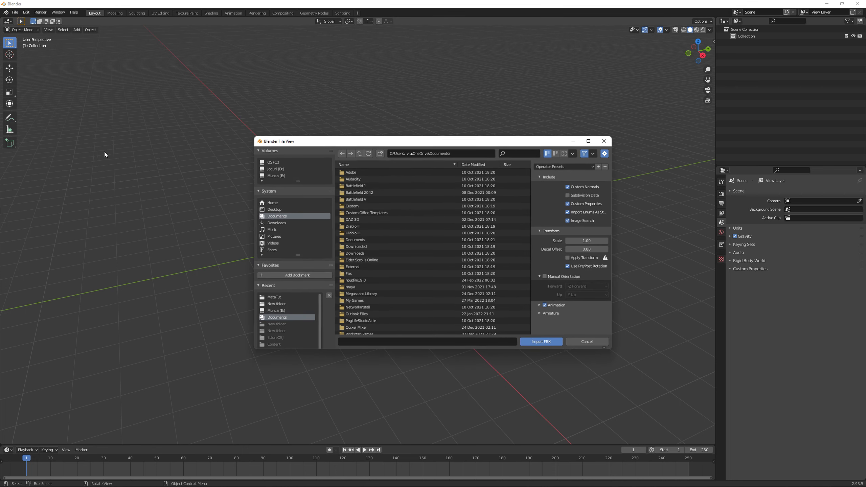
{"action": "left_click", "coordinate": [279, 210]}
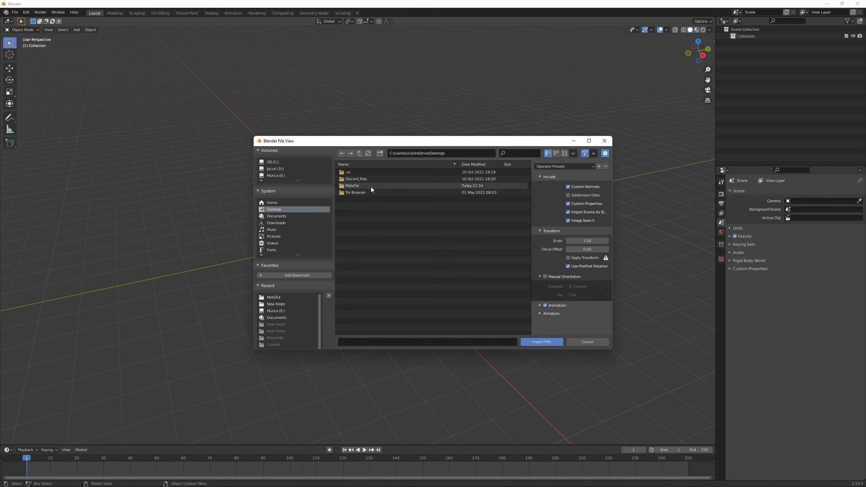
{"action": "double_click", "coordinate": [366, 188]}
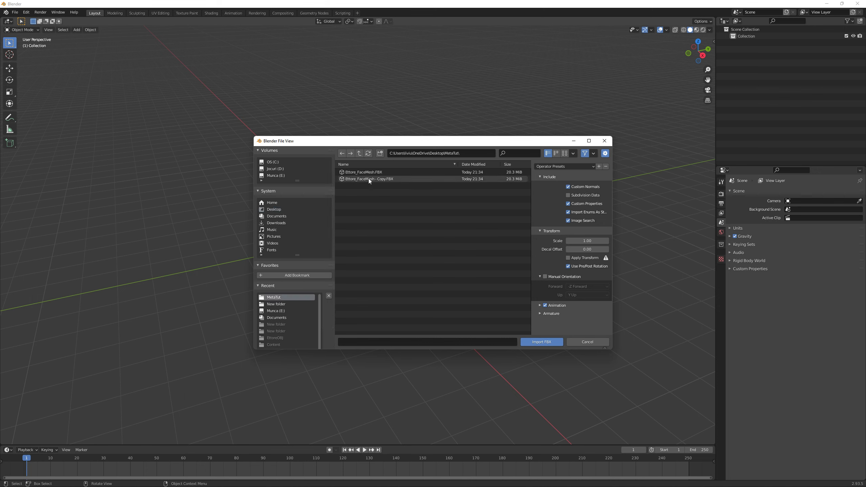
{"action": "left_click", "coordinate": [372, 178]}
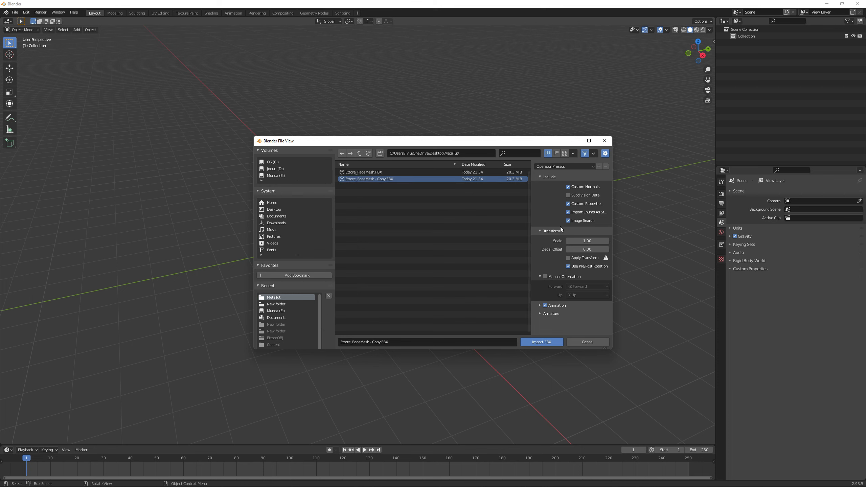
{"action": "left_click", "coordinate": [542, 341]}
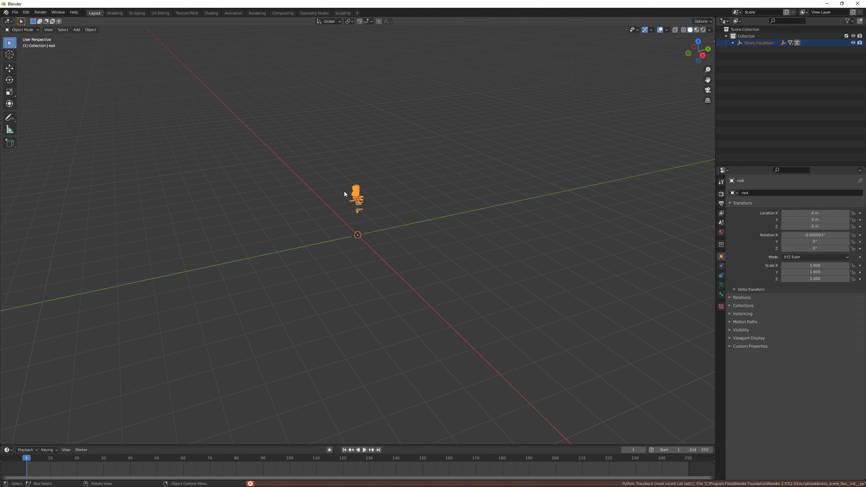
Switch to the Sculpting workspace and deselect the imported head
{"action": "scroll", "coordinate": [344, 133], "scroll_direction": "up", "scroll_amount": 2}
{"action": "scroll", "coordinate": [351, 127], "scroll_direction": "down", "scroll_amount": 1}
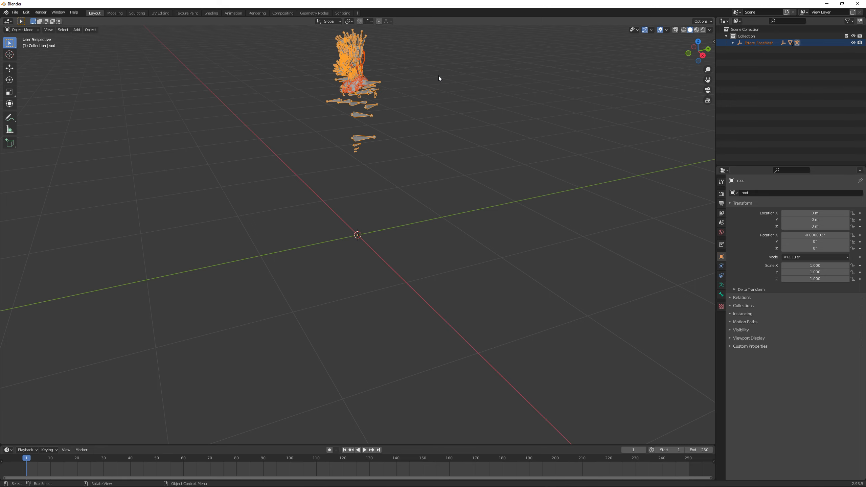
{"action": "left_click", "coordinate": [137, 13]}
{"action": "scroll", "coordinate": [330, 100], "scroll_direction": "up", "scroll_amount": 4}
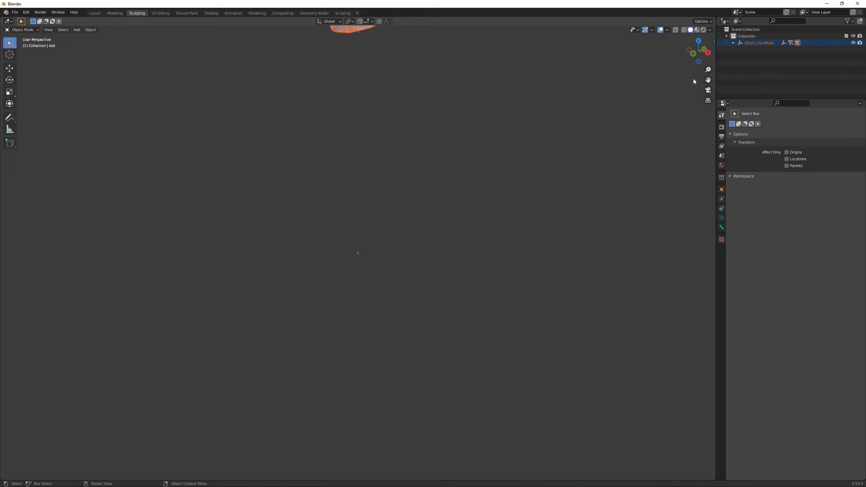
{"action": "left_click_drag", "start_coordinate": [708, 80], "coordinate": [726, 238]}
{"action": "scroll", "coordinate": [425, 188], "scroll_direction": "up", "scroll_amount": 3}
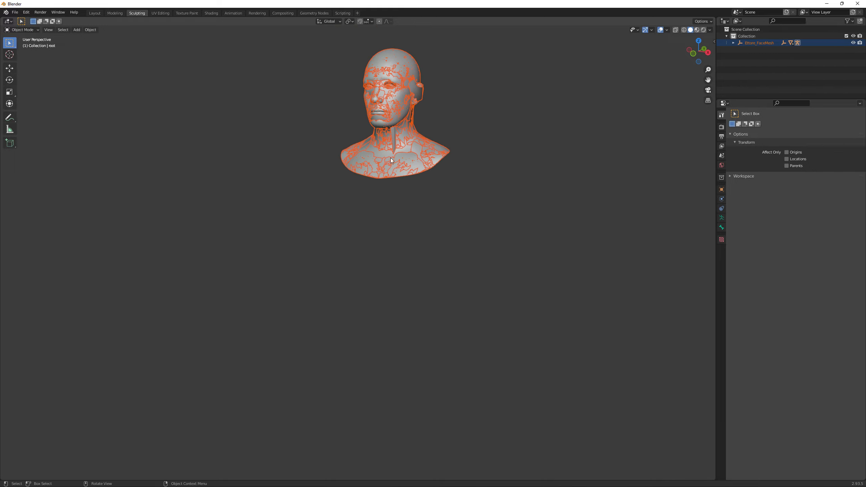
{"action": "scroll", "coordinate": [391, 161], "scroll_direction": "up", "scroll_amount": 3}
{"action": "left_click_drag", "start_coordinate": [708, 81], "coordinate": [658, 265]}
{"action": "left_click", "coordinate": [593, 186]}
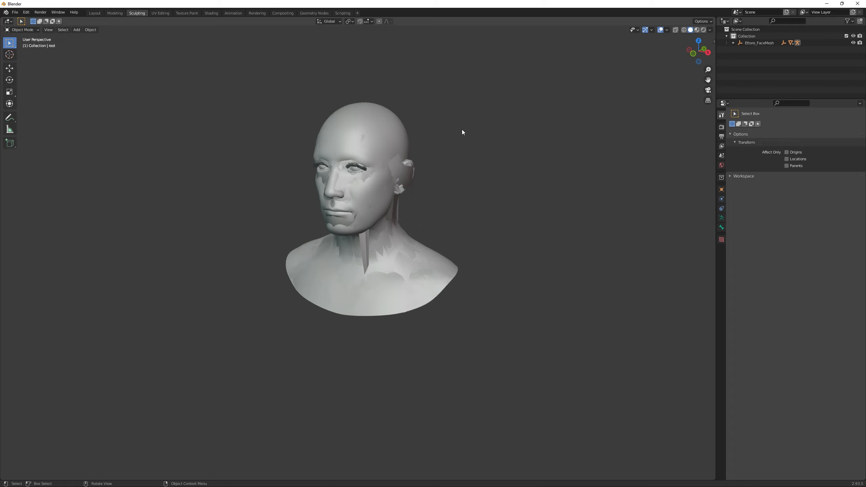
Expand the imported hierarchy and hide the Ettore_FaceMesh_LOD1 through LOD7 meshes
{"action": "left_click", "coordinate": [733, 43]}
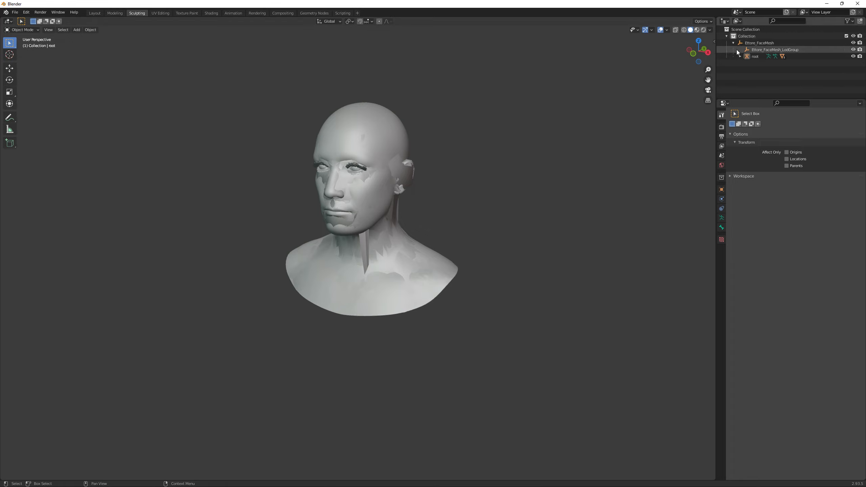
{"action": "left_click", "coordinate": [740, 56]}
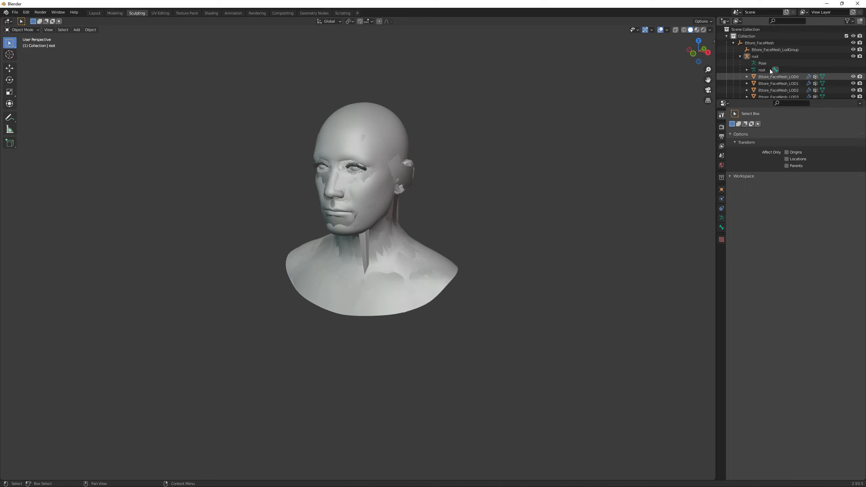
{"action": "scroll", "coordinate": [776, 51], "scroll_direction": "down", "scroll_amount": 2}
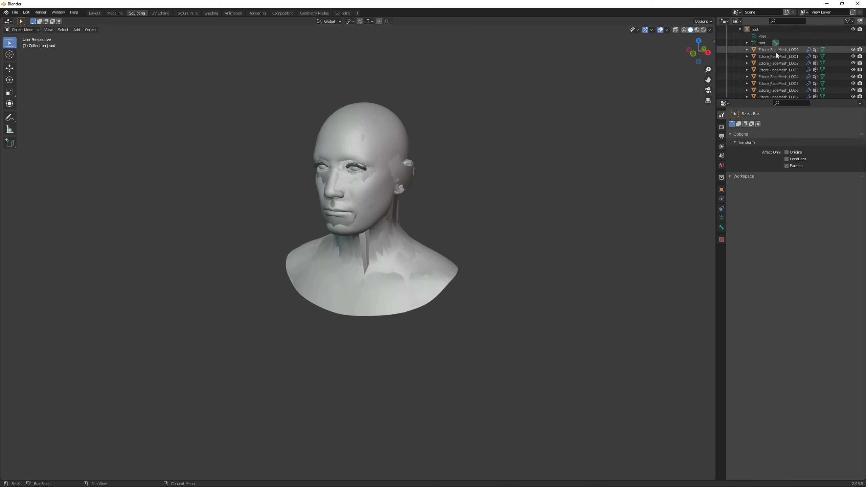
{"action": "left_click", "coordinate": [790, 57]}
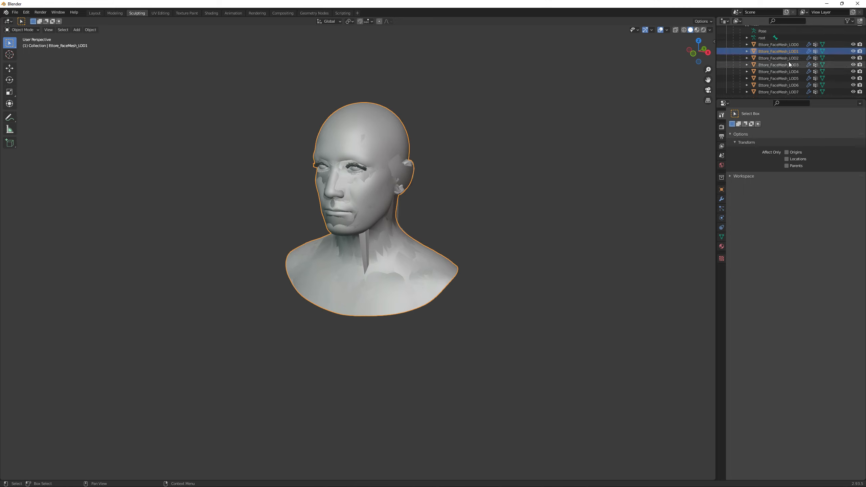
{"action": "left_click", "coordinate": [792, 94], "text": "shift"}
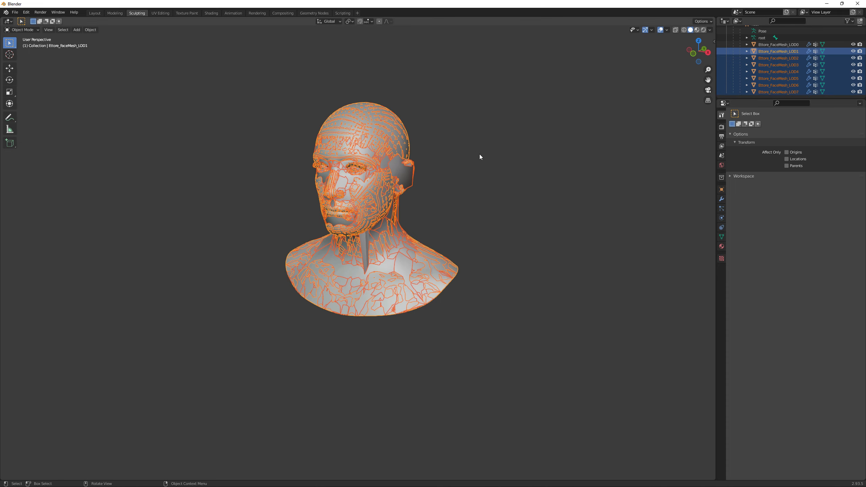
{"action": "key", "text": "h"}
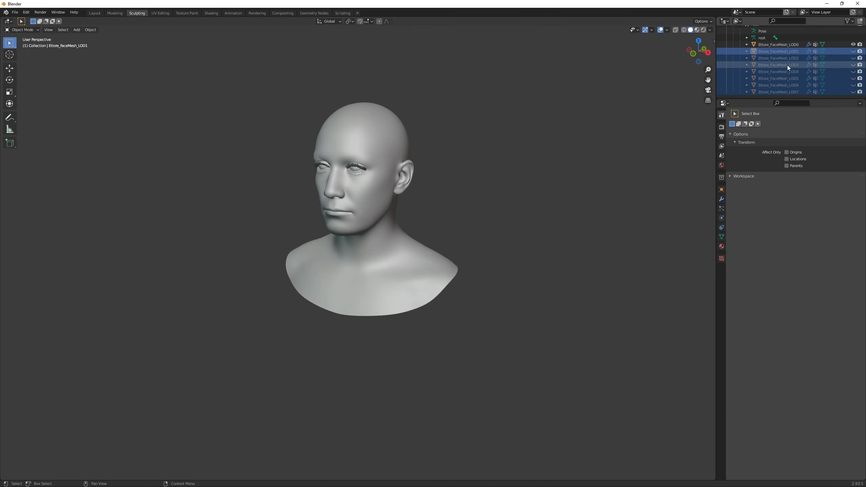
Select Ettore_FaceMesh_LOD0 and enter Edit Mode on it
{"action": "left_click", "coordinate": [786, 45]}
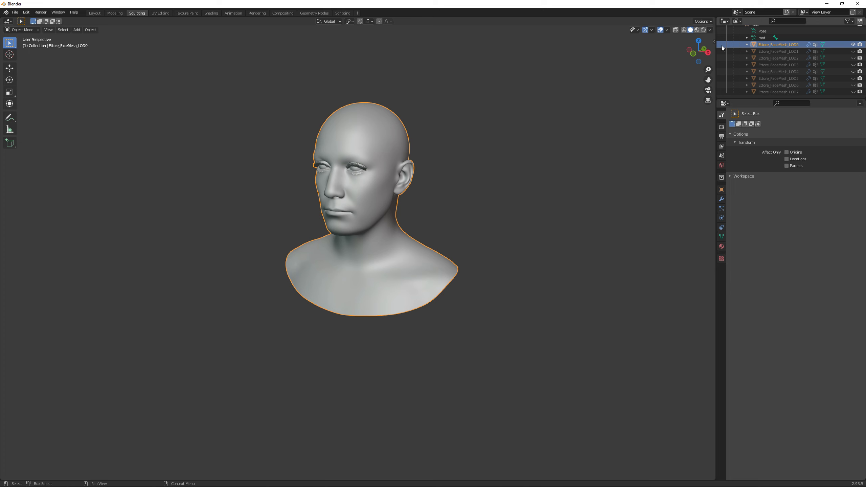
{"action": "left_click", "coordinate": [32, 30]}
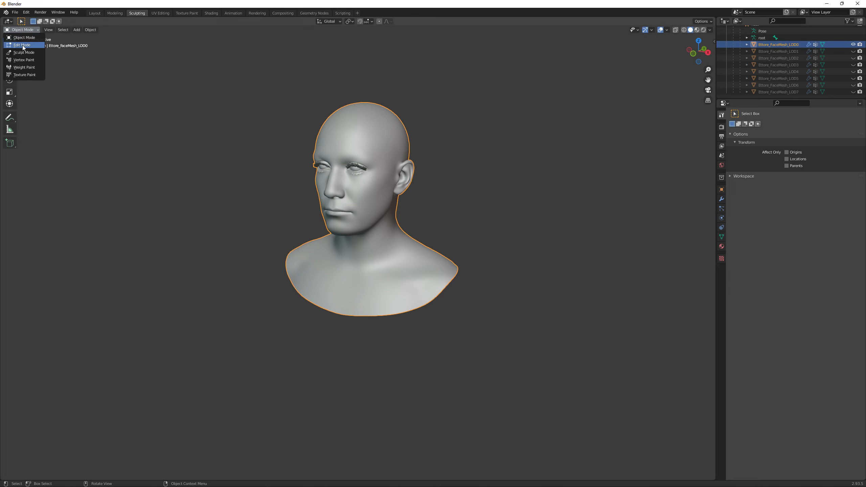
{"action": "left_click", "coordinate": [19, 47]}
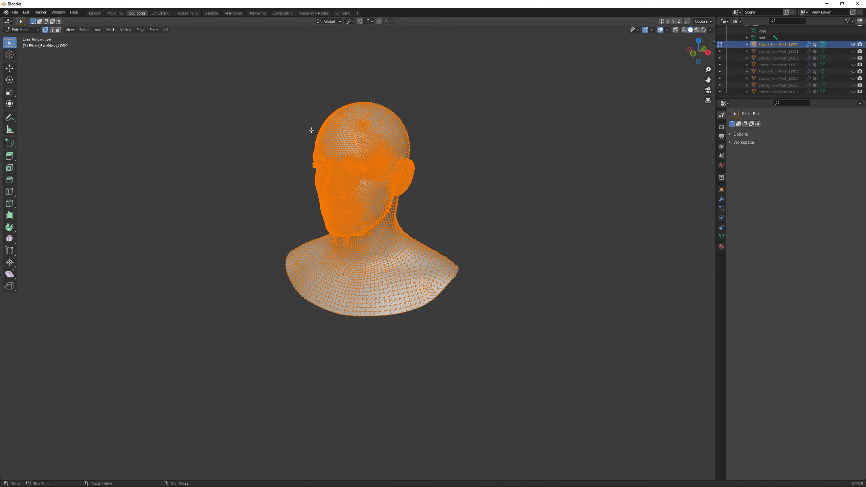
{"action": "left_click", "coordinate": [28, 34]}
{"action": "left_click", "coordinate": [27, 31]}
{"action": "left_click", "coordinate": [777, 64]}
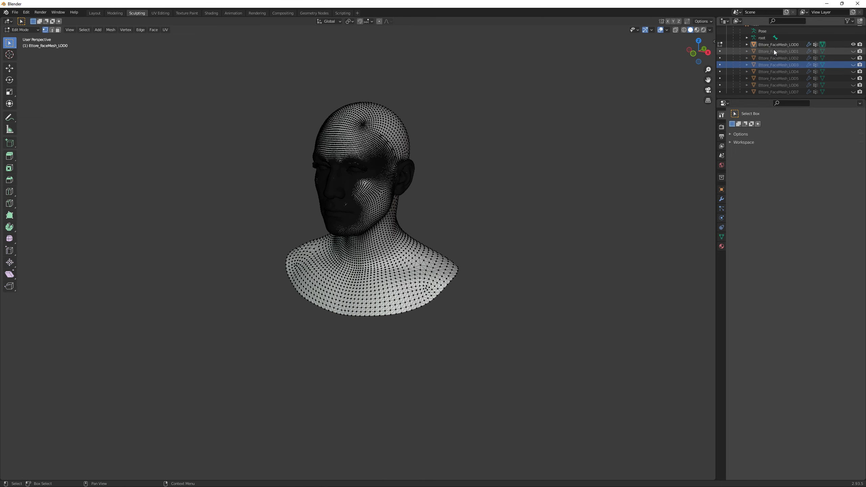
{"action": "left_click", "coordinate": [775, 45]}
Switch the Ettore_FaceMesh_LOD0 head into Sculpt Mode
{"action": "left_click", "coordinate": [21, 30]}
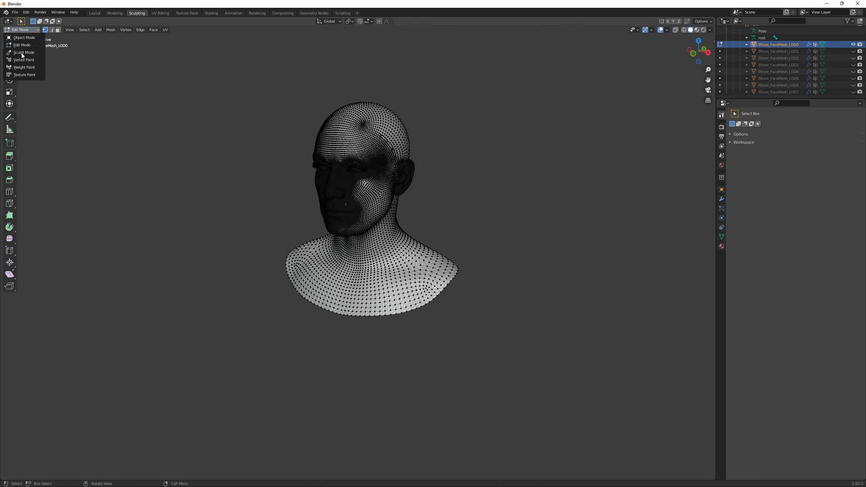
{"action": "left_click", "coordinate": [22, 53]}
{"action": "scroll", "coordinate": [341, 139], "scroll_direction": "up", "scroll_amount": 3}
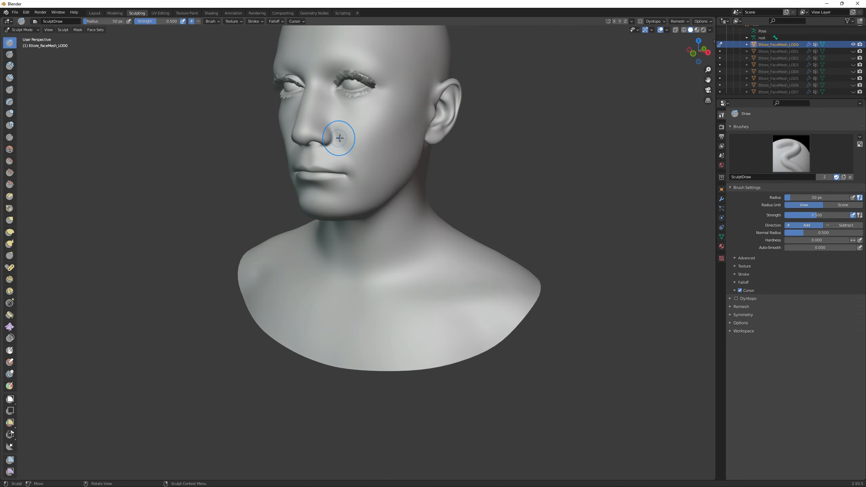
{"action": "scroll", "coordinate": [339, 138], "scroll_direction": "down", "scroll_amount": 2}
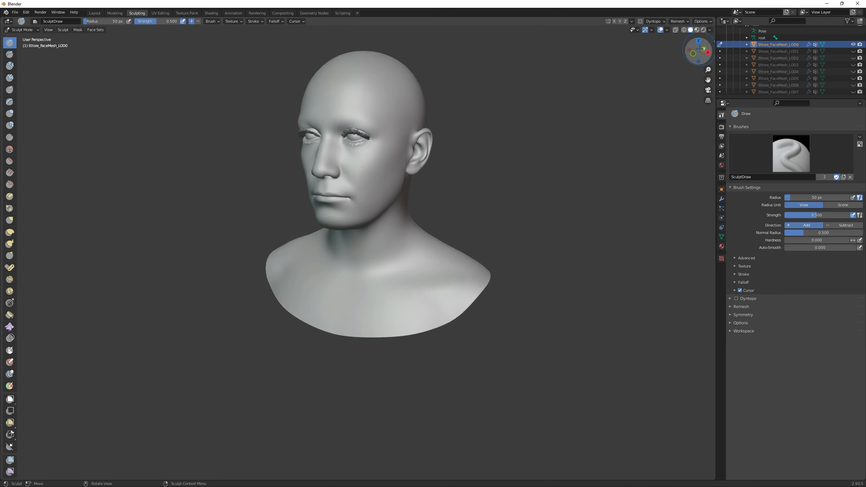
Sculpt a few Draw brush strokes across the forehead and cheek of the LOD0 head from a front view
{"action": "left_click_drag", "start_coordinate": [699, 49], "coordinate": [686, 50]}
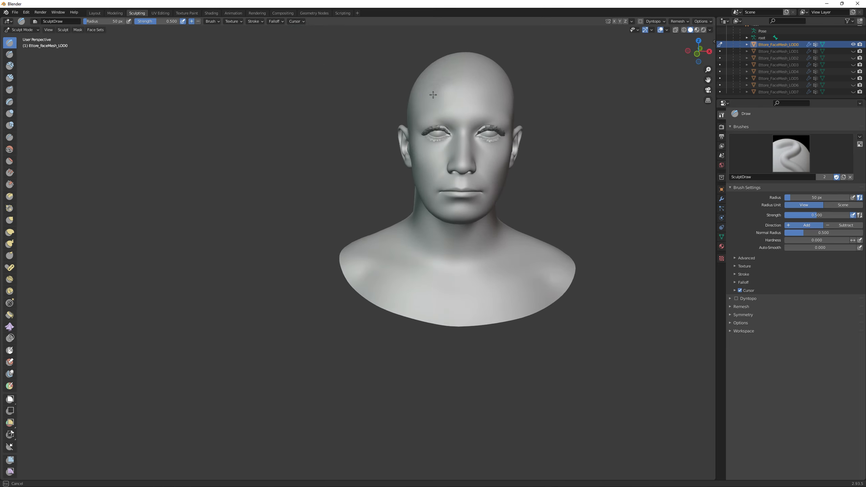
{"action": "mouse_move", "coordinate": [434, 95]}
{"action": "left_mouse_down"}
{"action": "mouse_move", "coordinate": [453, 91]}
{"action": "mouse_move", "coordinate": [423, 103]}
{"action": "mouse_move", "coordinate": [503, 99]}
{"action": "left_mouse_up"}
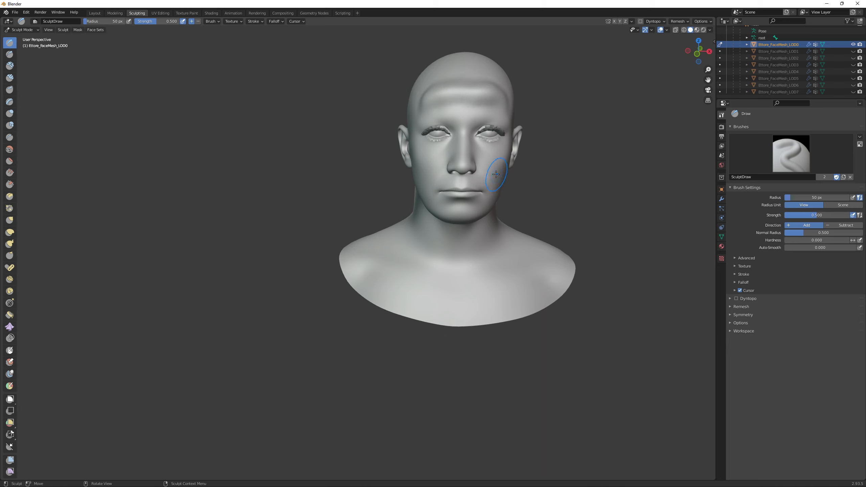
{"action": "mouse_move", "coordinate": [496, 174]}
{"action": "left_mouse_down"}
{"action": "mouse_move", "coordinate": [466, 213]}
{"action": "mouse_move", "coordinate": [445, 207]}
{"action": "mouse_move", "coordinate": [425, 167]}
{"action": "left_mouse_up"}
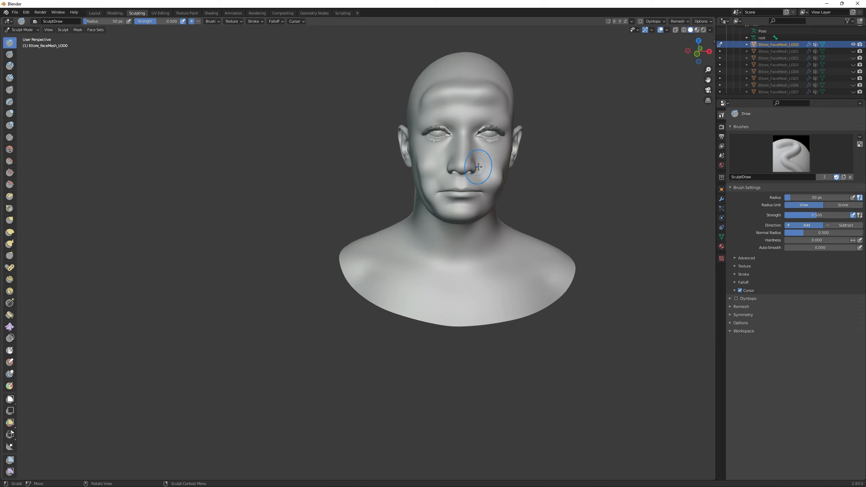
{"action": "mouse_move", "coordinate": [453, 77]}
{"action": "left_mouse_down"}
{"action": "mouse_move", "coordinate": [459, 71]}
{"action": "mouse_move", "coordinate": [484, 86]}
{"action": "mouse_move", "coordinate": [446, 86]}
{"action": "left_mouse_up"}
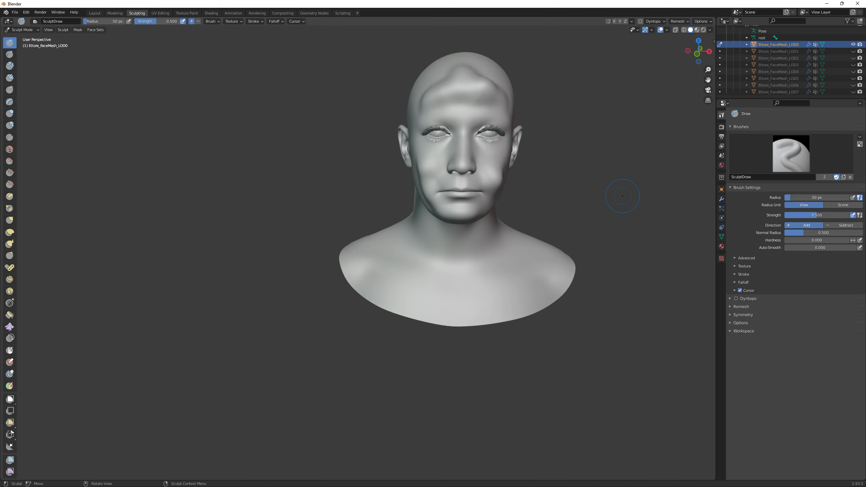
Export the sculpted head as FBX to Desktop/MetaTut as Ettore_FaceMesh - Copy.fbx with Forward set to Y Forward
{"action": "left_click", "coordinate": [15, 13]}
{"action": "mouse_move", "coordinate": [37, 110]}
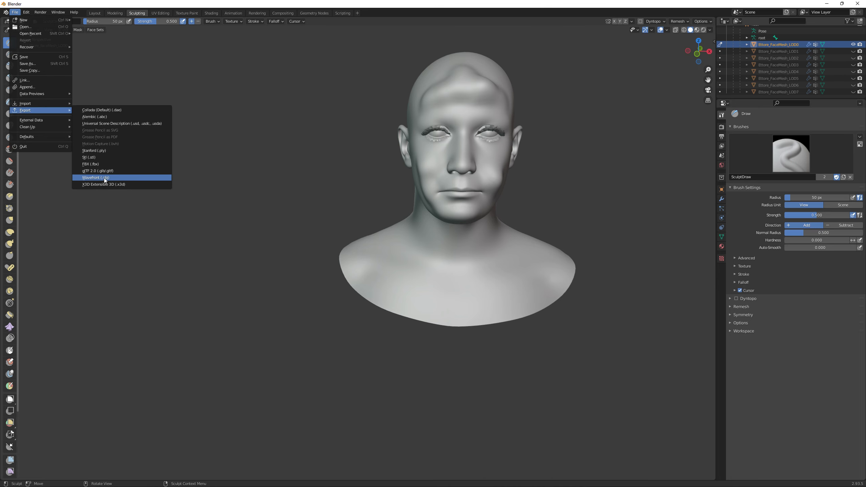
{"action": "left_click", "coordinate": [91, 164]}
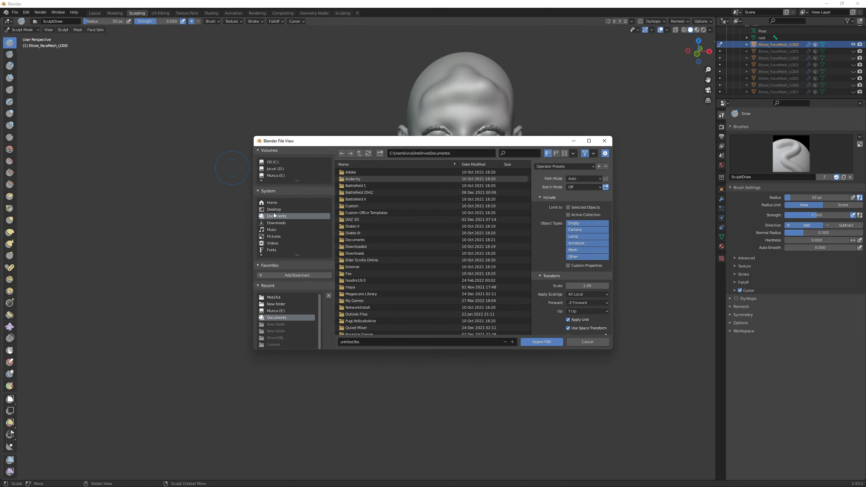
{"action": "left_click", "coordinate": [290, 210]}
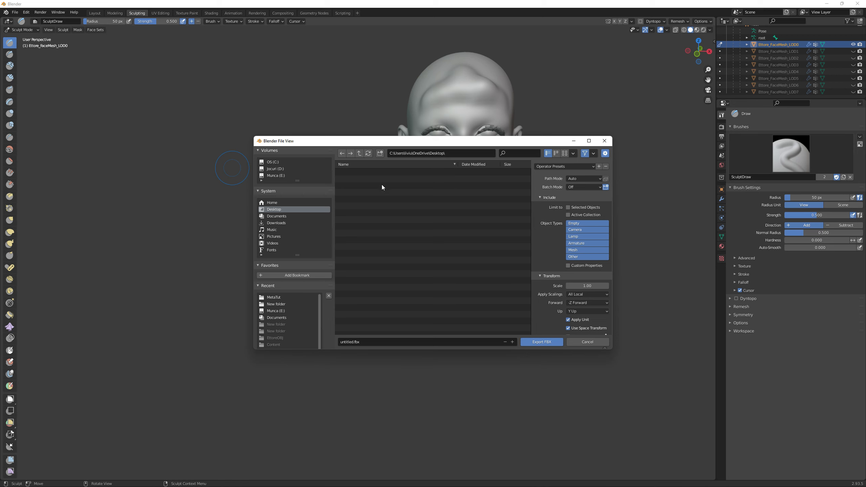
{"action": "left_click", "coordinate": [274, 297]}
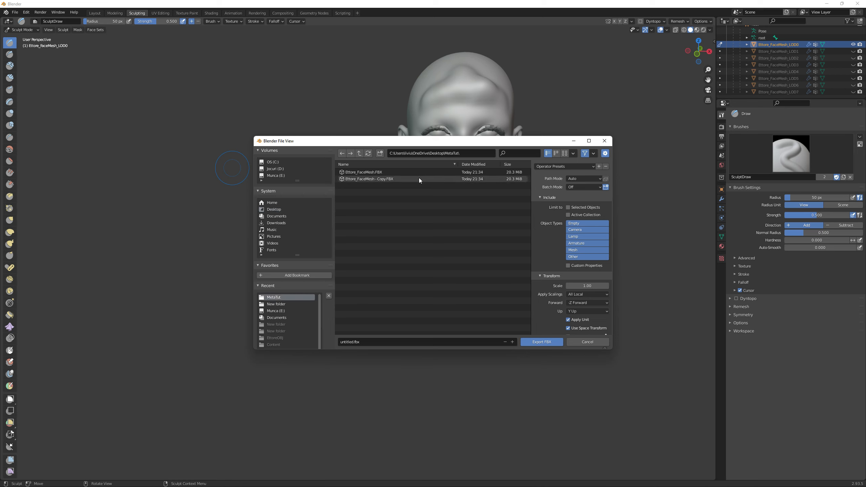
{"action": "left_click", "coordinate": [384, 178]}
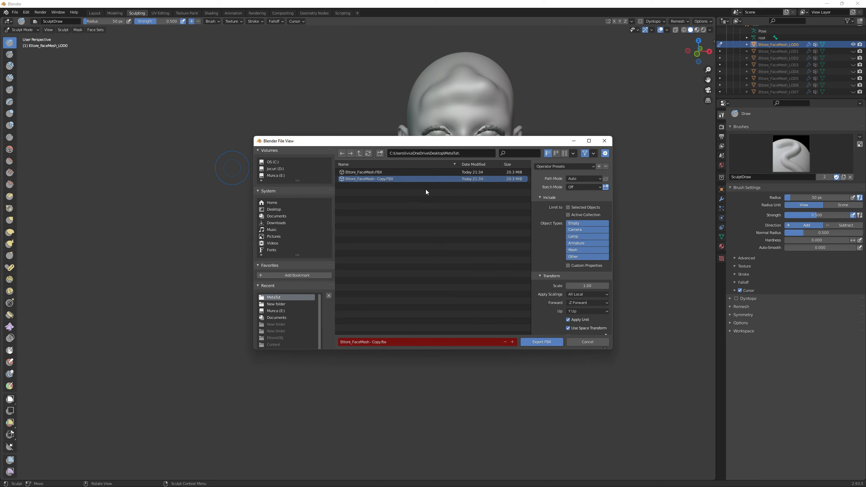
{"action": "left_click", "coordinate": [579, 303]}
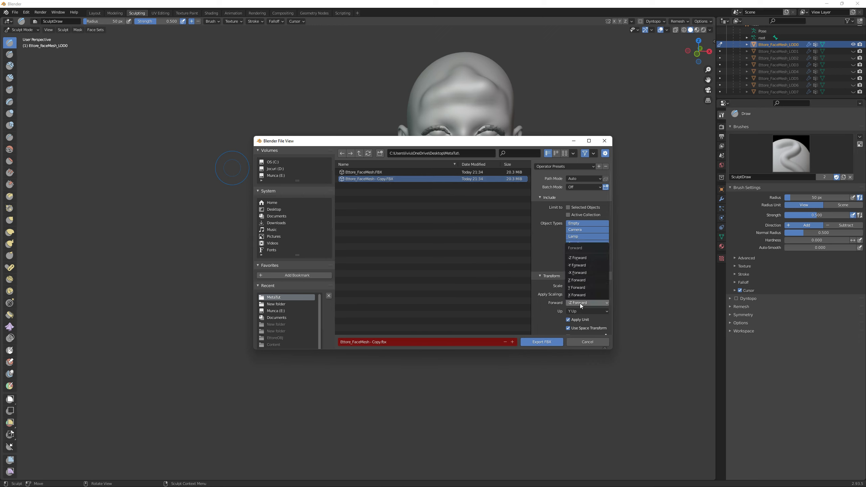
{"action": "left_click", "coordinate": [578, 266]}
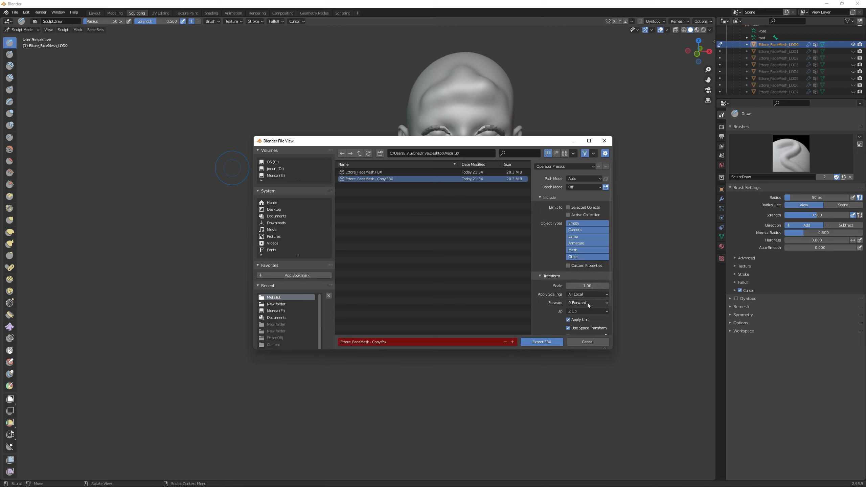
{"action": "left_click", "coordinate": [539, 342]}
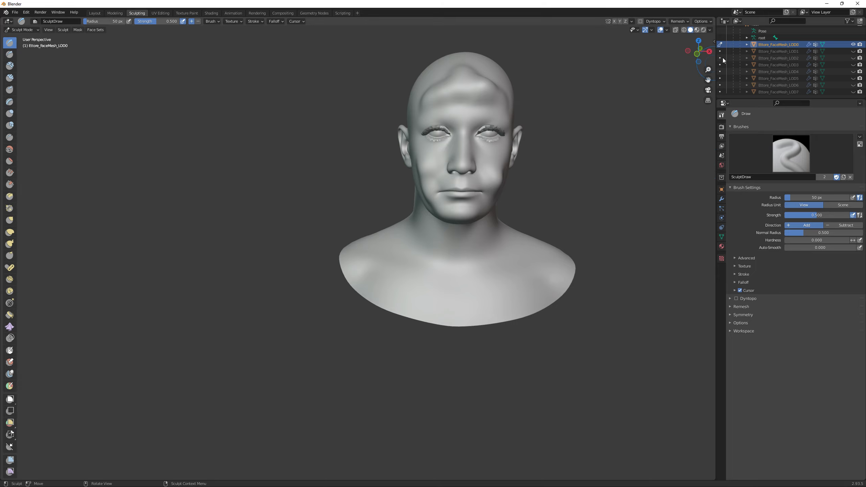
Switch to Unreal Engine, close the file explorer and open the Mesh Morpher for Ettore_FaceMesh
{"action": "left_click", "coordinate": [826, 3]}
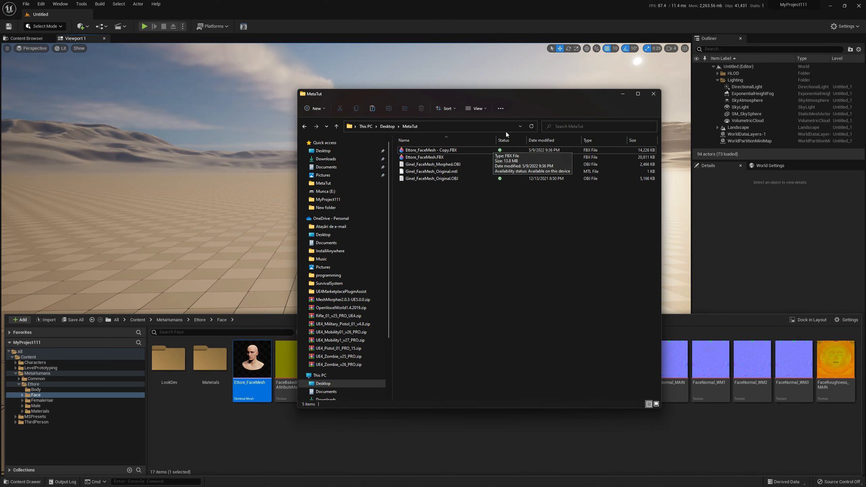
{"action": "left_click", "coordinate": [623, 93]}
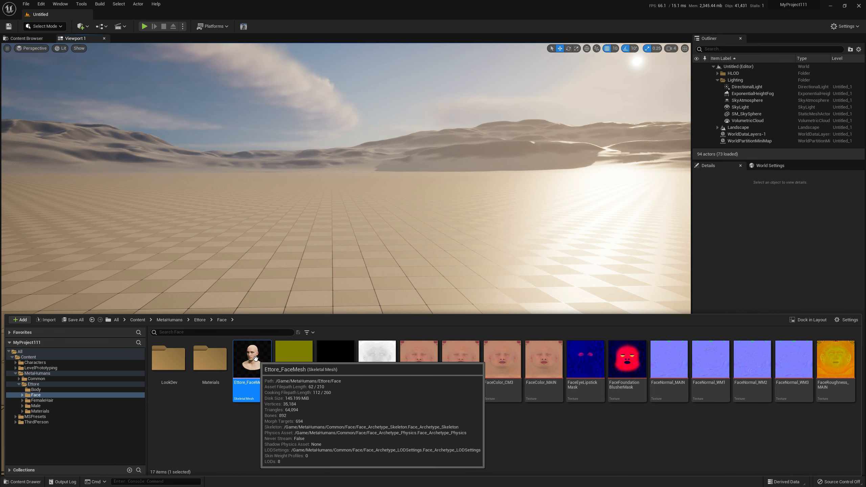
{"action": "left_click", "coordinate": [246, 25]}
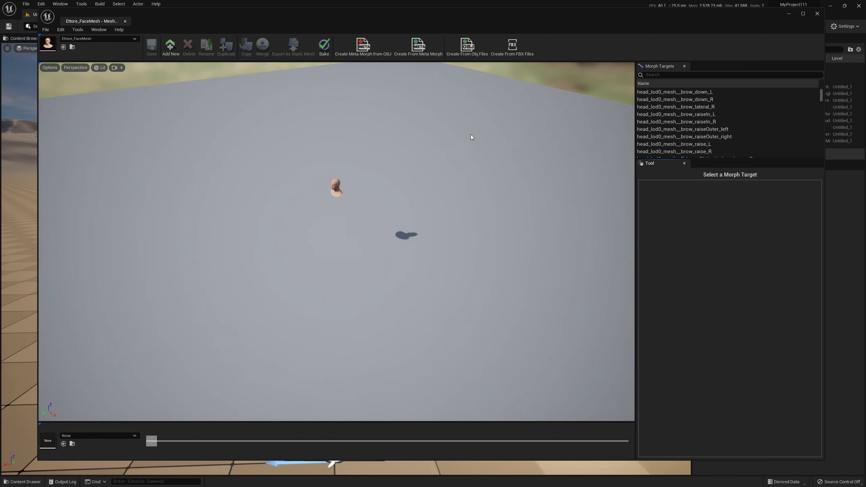
{"action": "right_click_drag", "start_coordinate": [452, 161], "coordinate": [452, 161]}
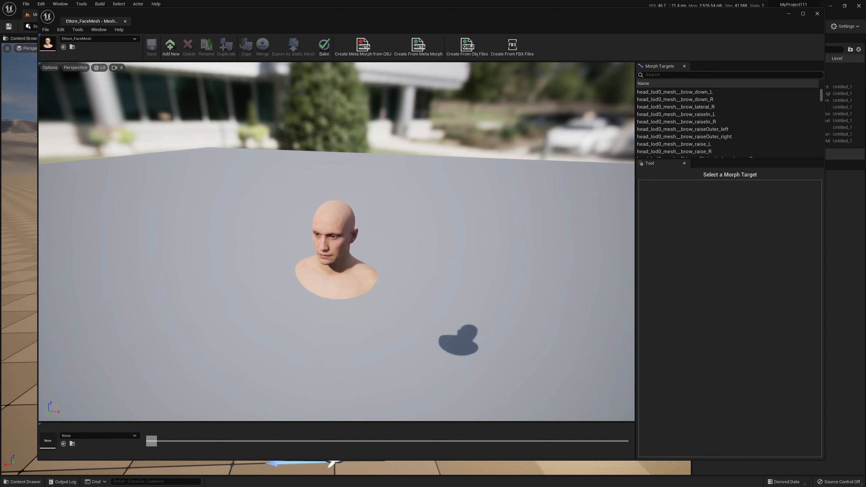
Open the Create From FBX Files morph target tool in Mesh Morpher and maximize its dialog
{"action": "left_click", "coordinate": [117, 68]}
{"action": "left_click", "coordinate": [123, 84]}
{"action": "right_click_drag", "start_coordinate": [218, 163], "coordinate": [219, 163]}
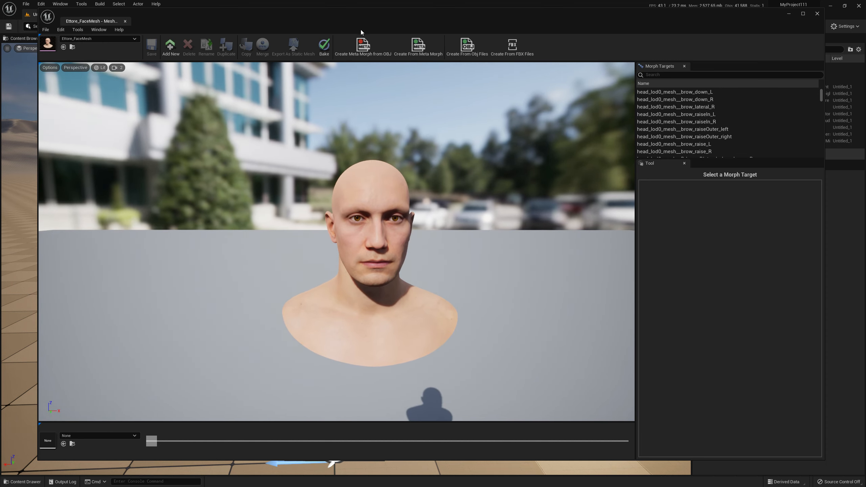
{"action": "left_click", "coordinate": [77, 30]}
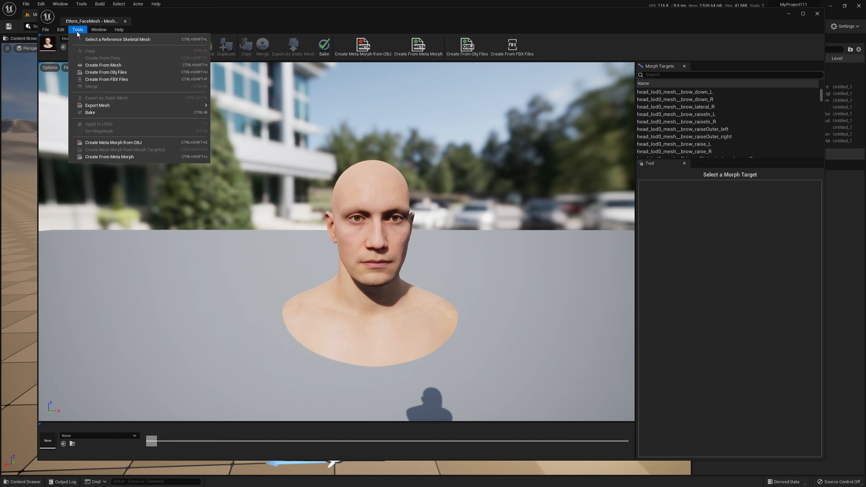
{"action": "left_click", "coordinate": [109, 79]}
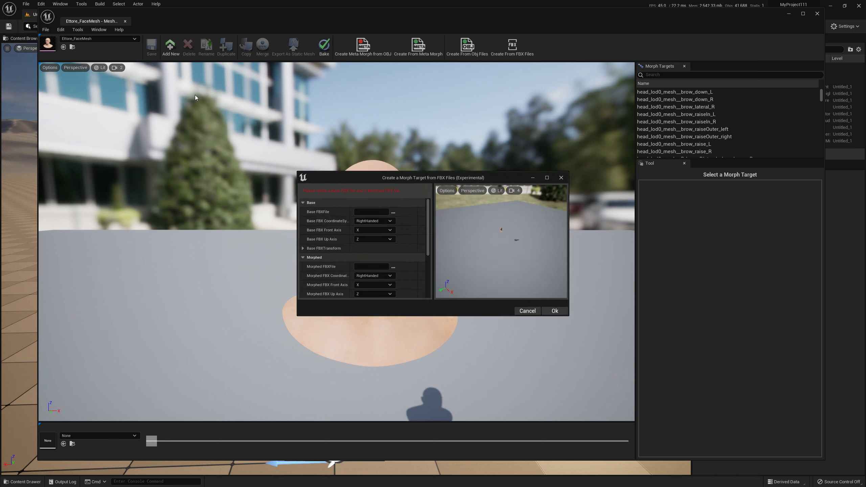
{"action": "left_click", "coordinate": [550, 176]}
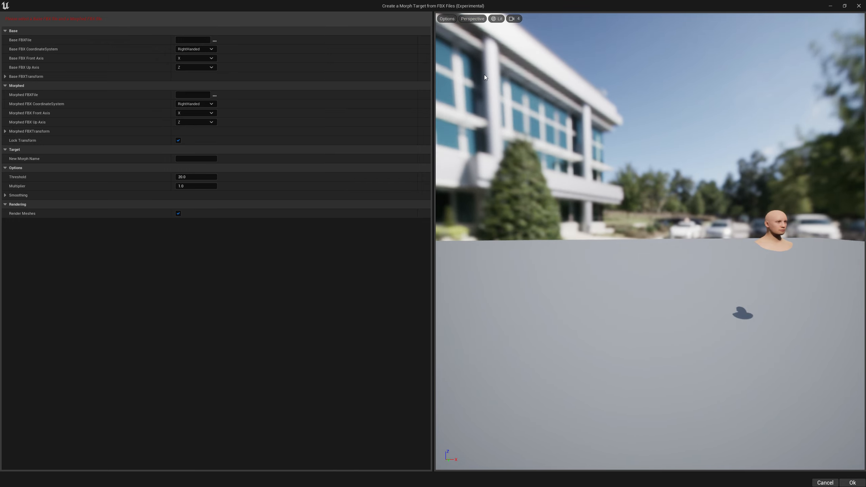
Set the Base FBXFile to Ettore_FaceMesh.FBX from the Desktop MetaTut folder
{"action": "left_click", "coordinate": [517, 19]}
{"action": "mouse_move", "coordinate": [569, 97]}
{"action": "right_mouse_down"}
{"action": "mouse_move", "coordinate": [551, 87]}
{"action": "mouse_move", "coordinate": [549, 152]}
{"action": "mouse_move", "coordinate": [553, 94]}
{"action": "right_mouse_up"}
{"action": "key", "text": "w"}
{"action": "key", "text": "d"}
{"action": "key", "text": "d"}
{"action": "key", "text": "w"}
{"action": "key", "text": "s"}
{"action": "key", "text": "w"}
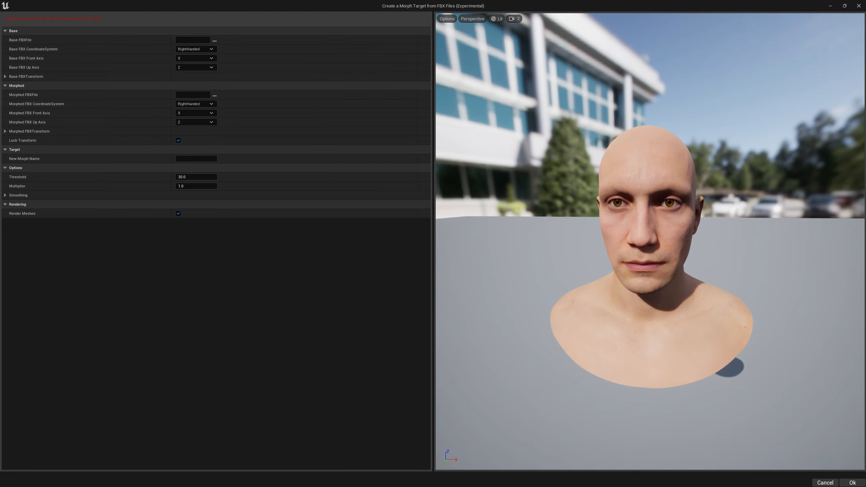
{"action": "left_click", "coordinate": [215, 40]}
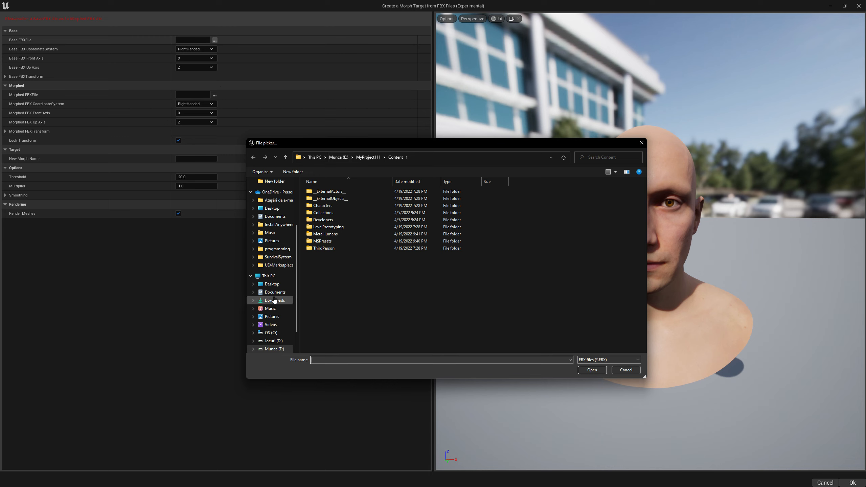
{"action": "scroll", "coordinate": [287, 222], "scroll_direction": "up", "scroll_amount": 1}
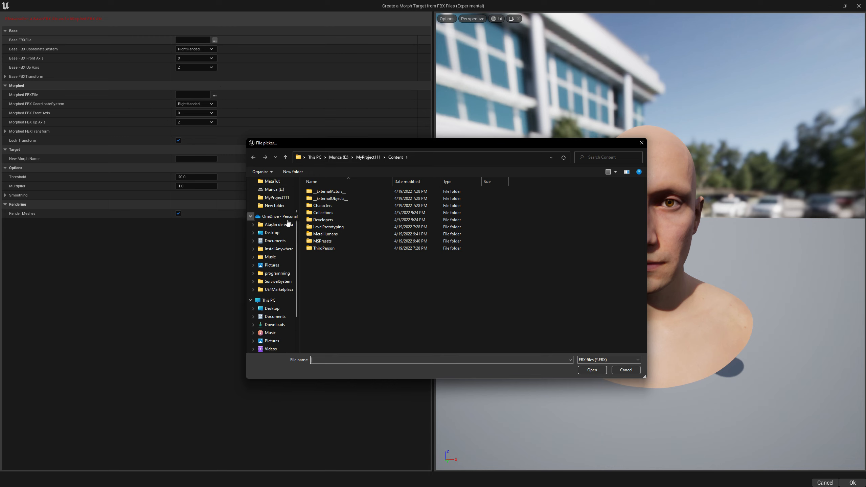
{"action": "scroll", "coordinate": [288, 223], "scroll_direction": "up", "scroll_amount": 2}
{"action": "left_click", "coordinate": [280, 214]}
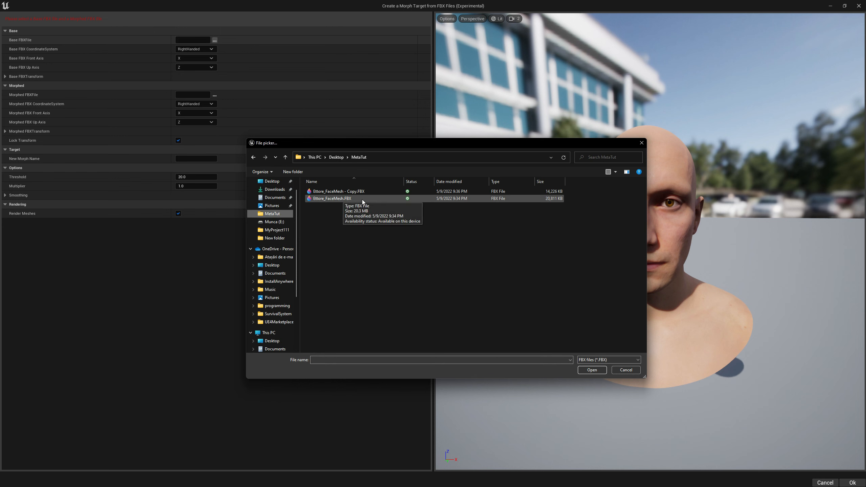
{"action": "left_click", "coordinate": [343, 200]}
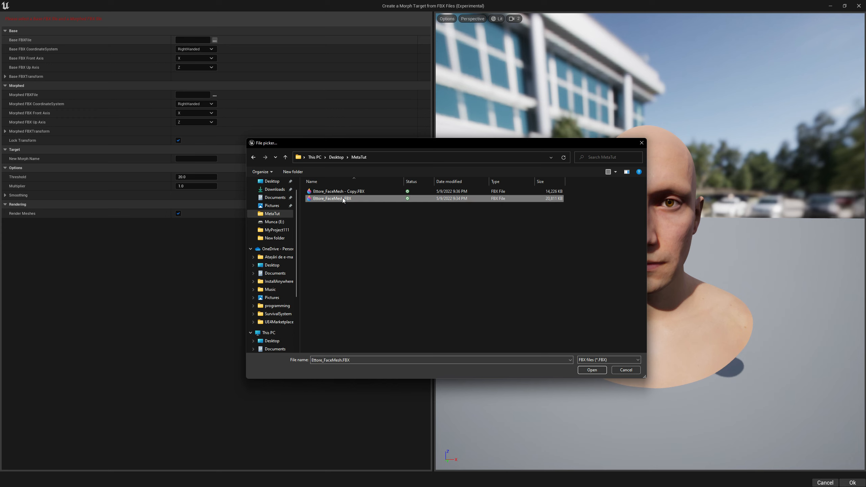
{"action": "left_click", "coordinate": [591, 372]}
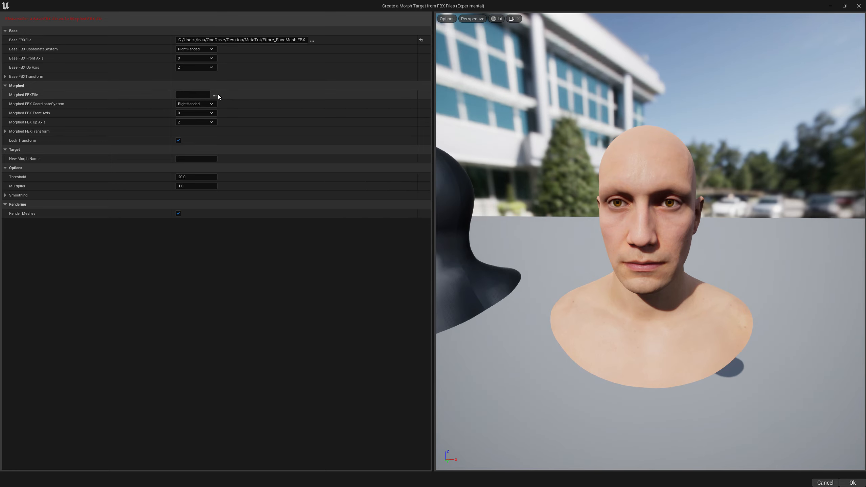
Set the Morphed FBXFile to Ettore_FaceMesh - Copy.FBX from the same MetaTut folder
{"action": "left_click", "coordinate": [214, 95]}
{"action": "scroll", "coordinate": [260, 227], "scroll_direction": "up", "scroll_amount": 3}
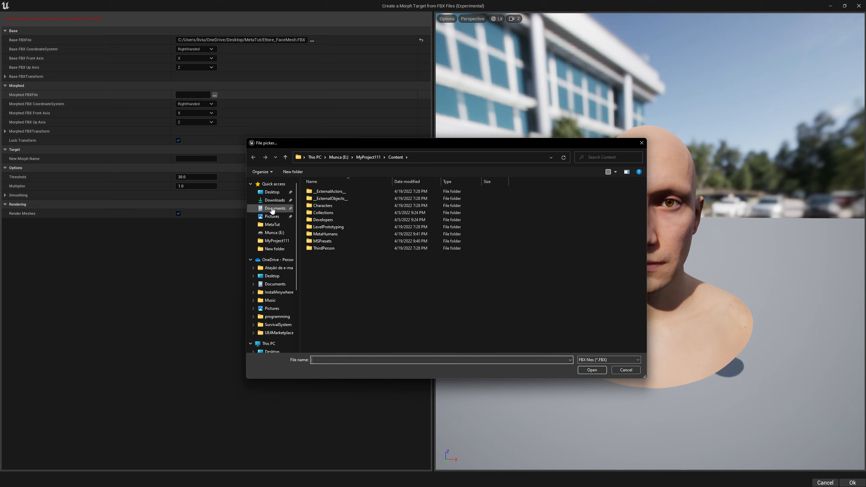
{"action": "left_click", "coordinate": [276, 226]}
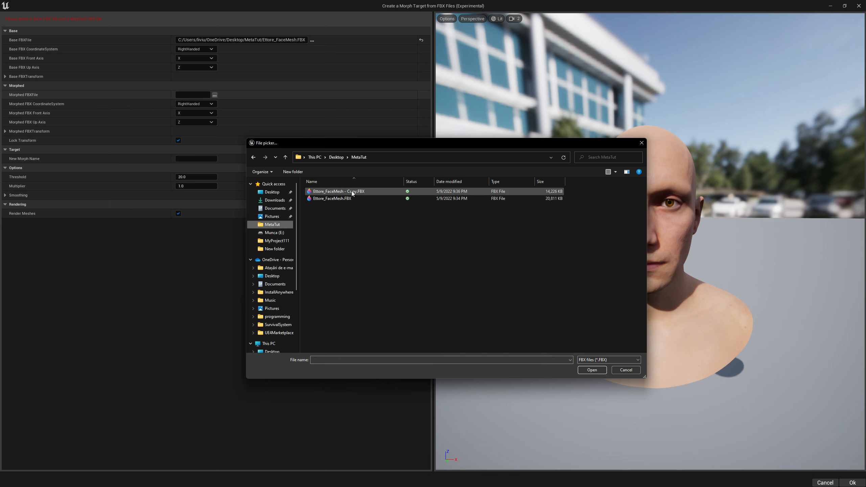
{"action": "left_click", "coordinate": [363, 194]}
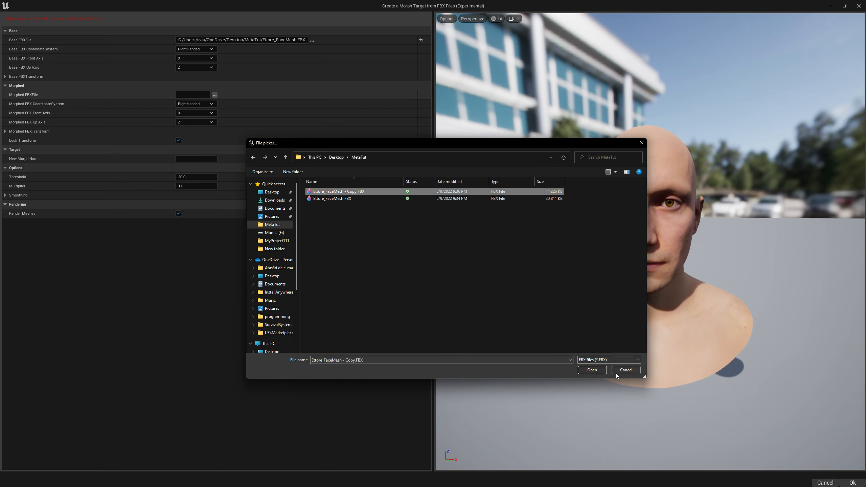
{"action": "left_click", "coordinate": [592, 370]}
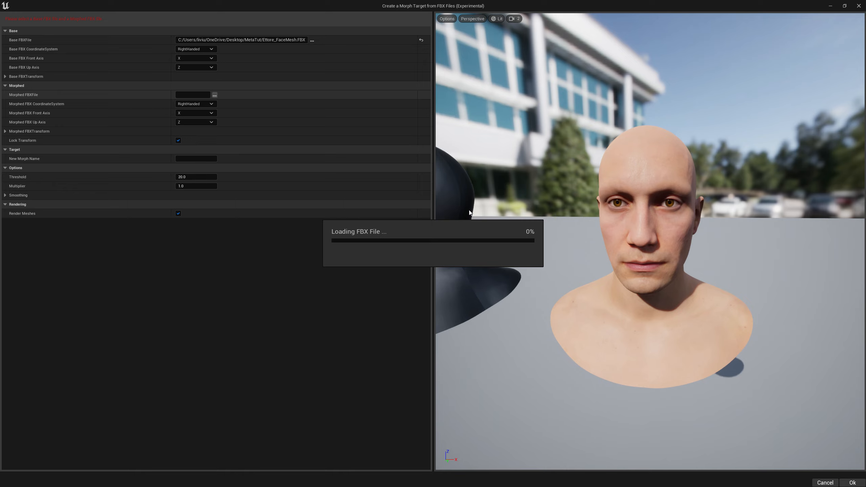
Set both the Base FBX Front Axis and the Morphed FBX Front Axis to Y
{"action": "right_click_drag", "start_coordinate": [469, 211], "coordinate": [448, 207]}
{"action": "right_click_drag", "start_coordinate": [614, 273], "coordinate": [642, 254]}
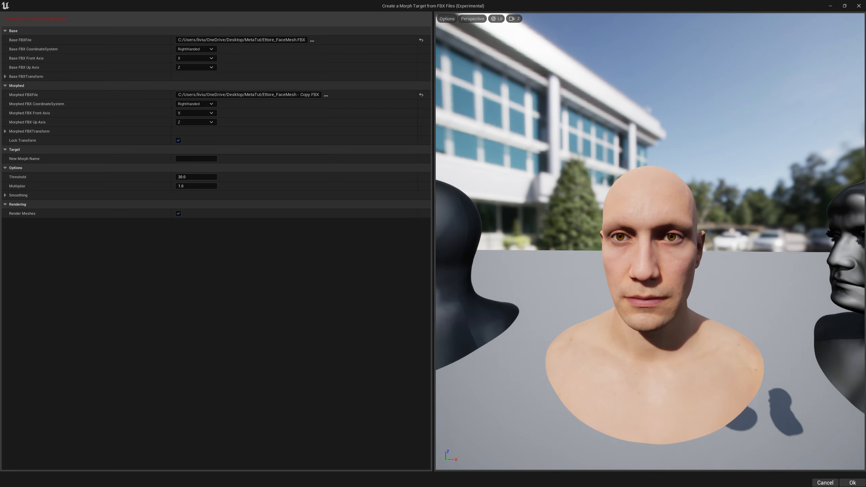
{"action": "key", "text": "s"}
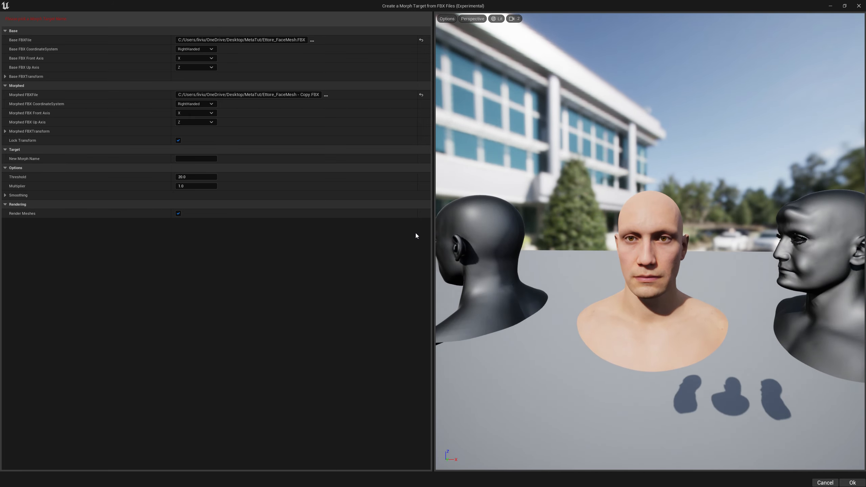
{"action": "left_click_drag", "start_coordinate": [432, 233], "coordinate": [364, 230]}
{"action": "key", "text": "a"}
{"action": "right_click_drag", "start_coordinate": [589, 277], "coordinate": [699, 275]}
{"action": "key", "text": "s"}
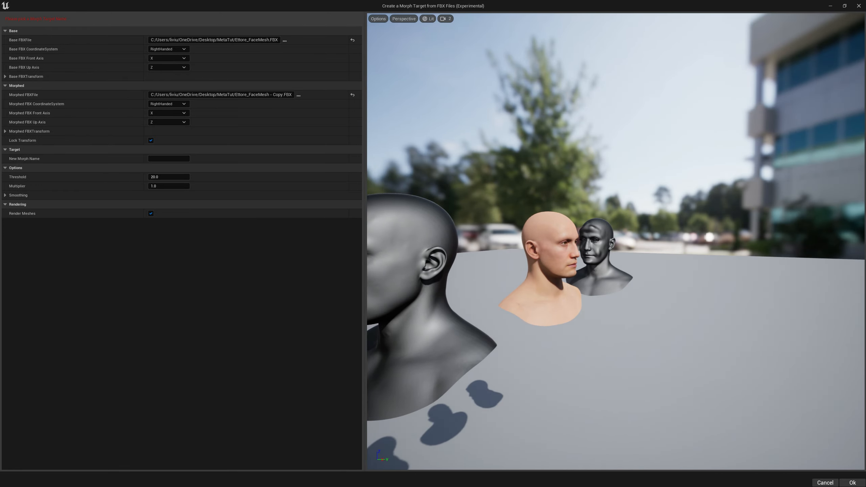
{"action": "key", "text": "w"}
{"action": "key", "text": "d"}
{"action": "right_click_drag", "start_coordinate": [631, 275], "coordinate": [607, 275]}
{"action": "key", "text": "a"}
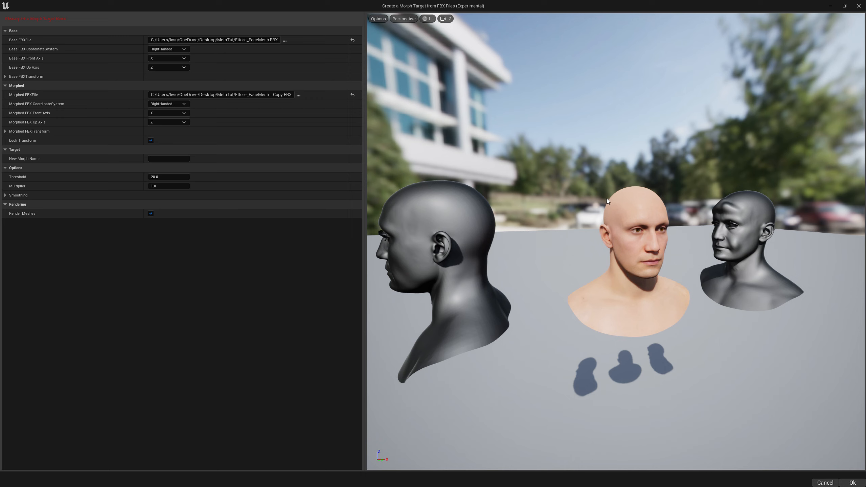
{"action": "left_click", "coordinate": [166, 59]}
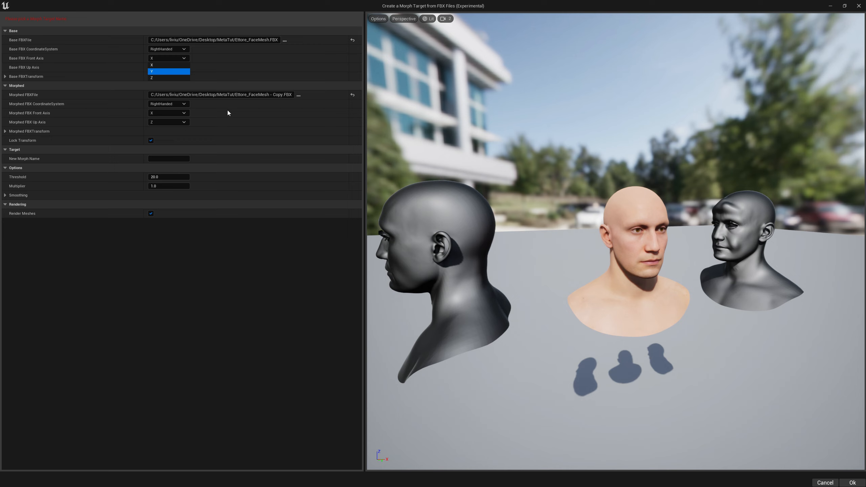
{"action": "key", "text": "Return"}
{"action": "left_click", "coordinate": [173, 113]}
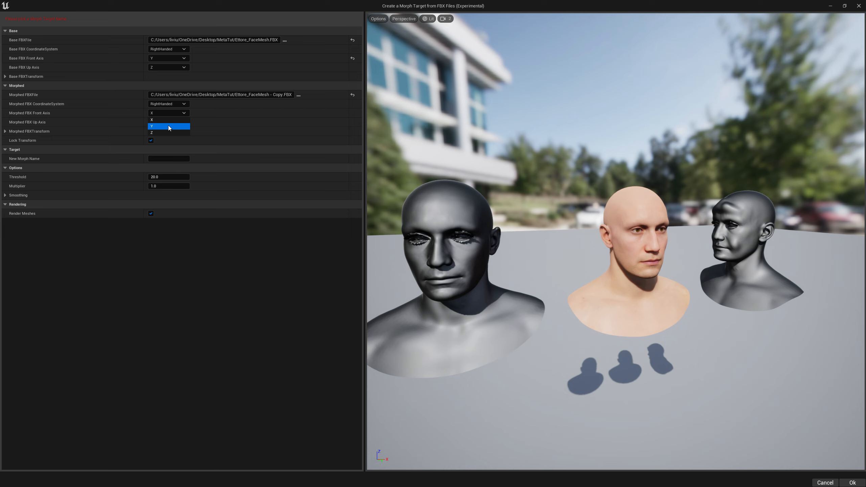
{"action": "left_click", "coordinate": [169, 127]}
Name the new morph target Test123 and expand the Smoothing options
{"action": "left_click", "coordinate": [156, 158]}
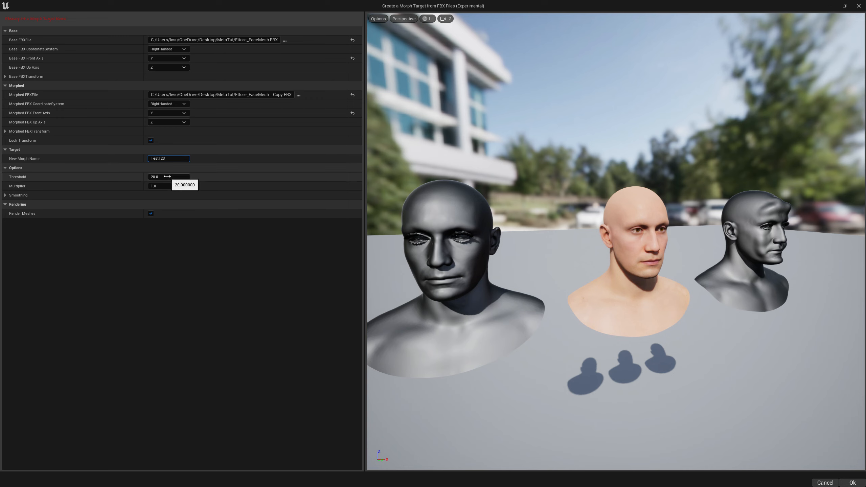
{"action": "left_click", "coordinate": [34, 196]}
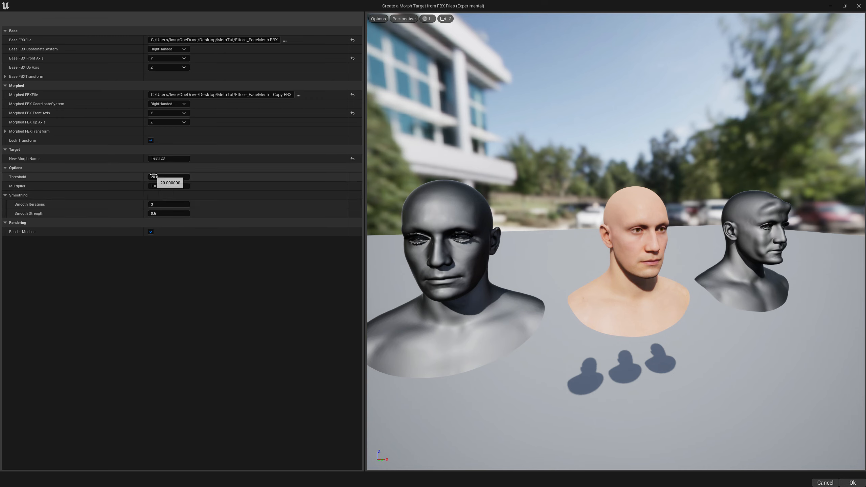